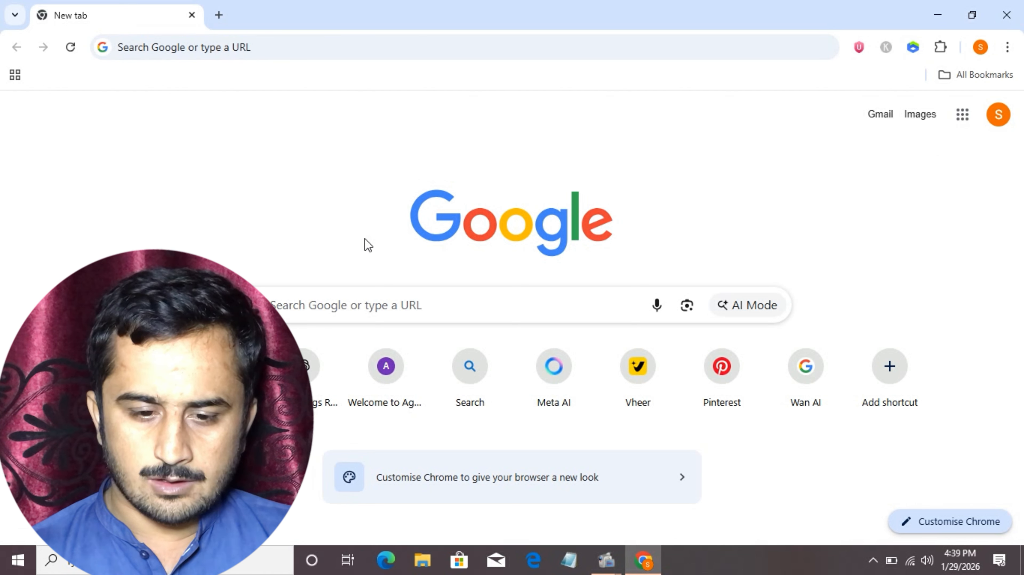
Open the Chrome Web Store, search for "deepside" and open the DeepSider AI Sidebar extension page
click(219, 366)
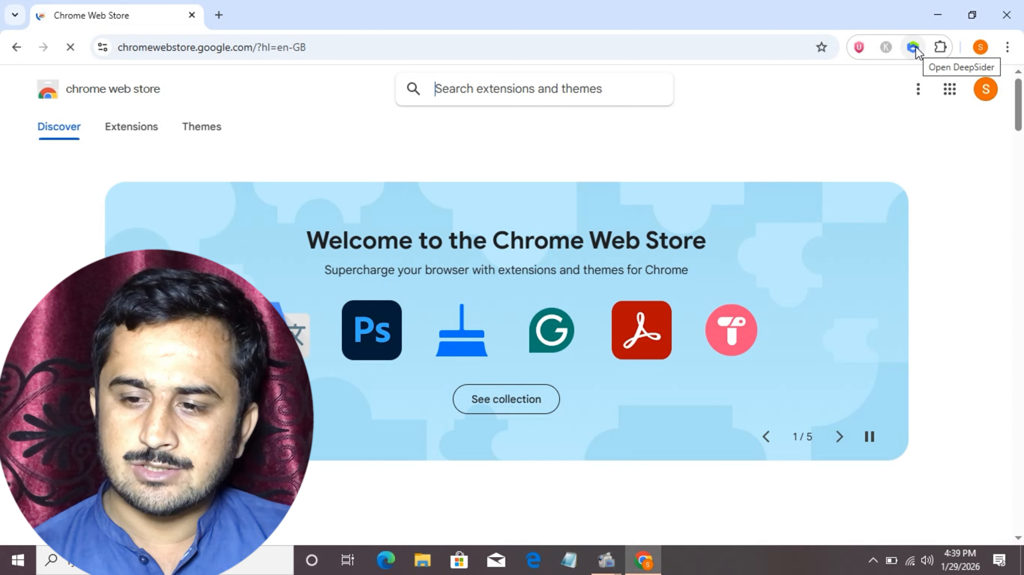
click(534, 88)
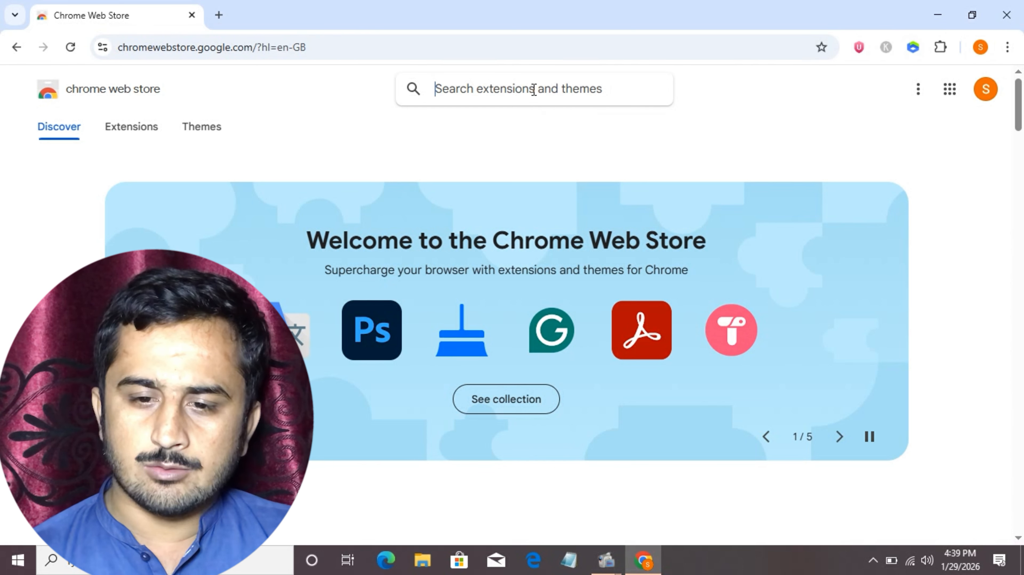
text(d)
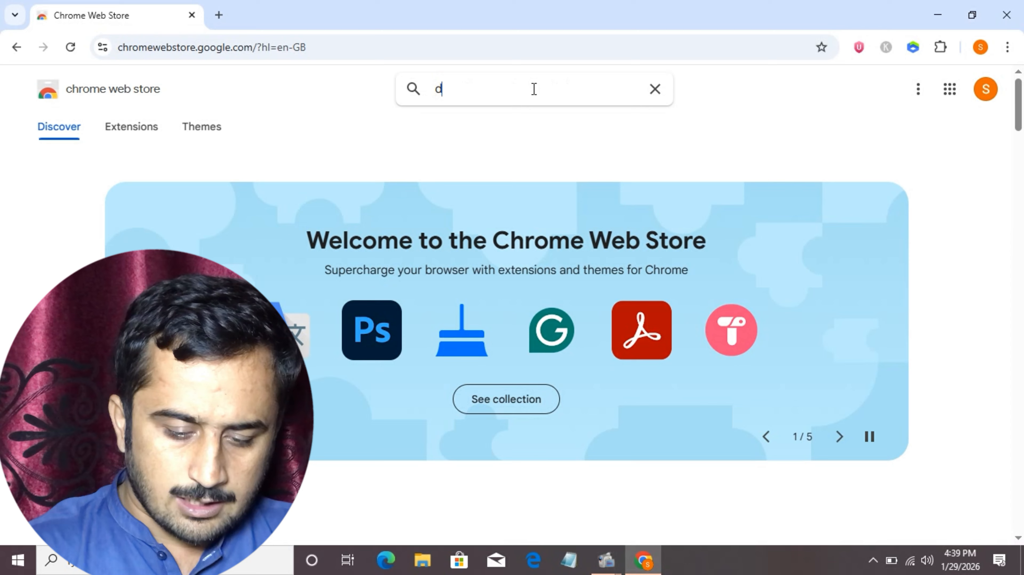
text(eep)
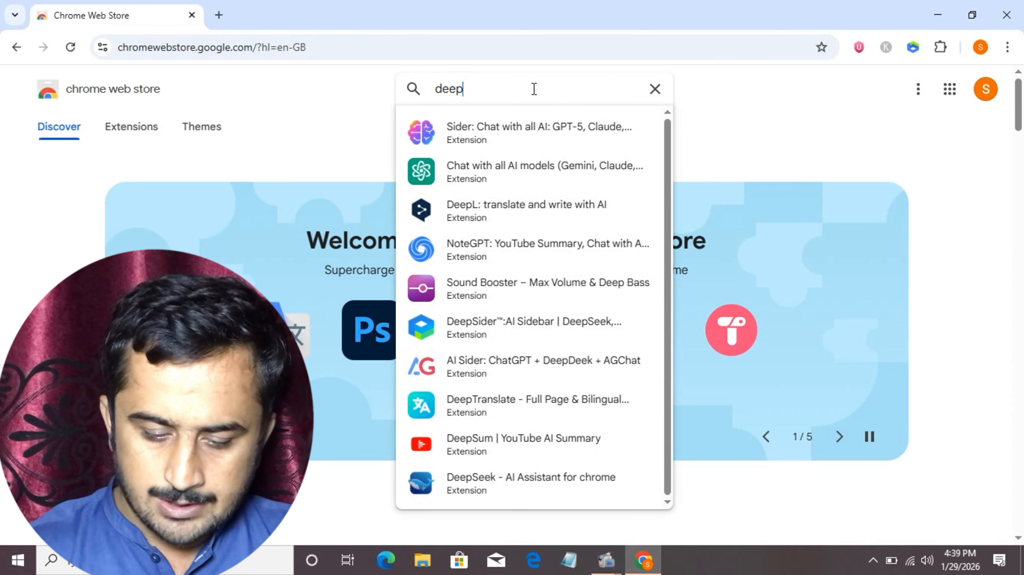
text(side)
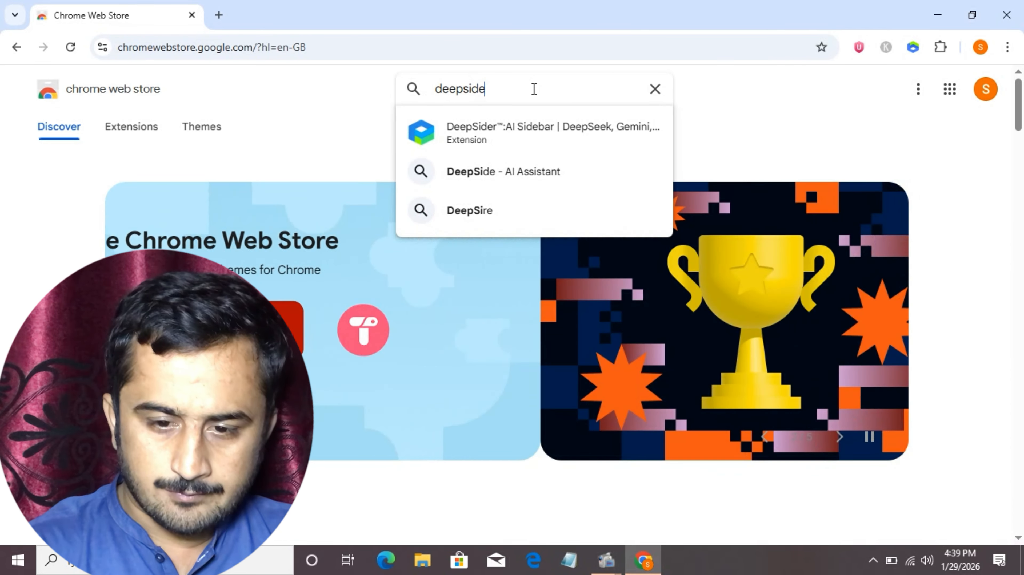
click(539, 124)
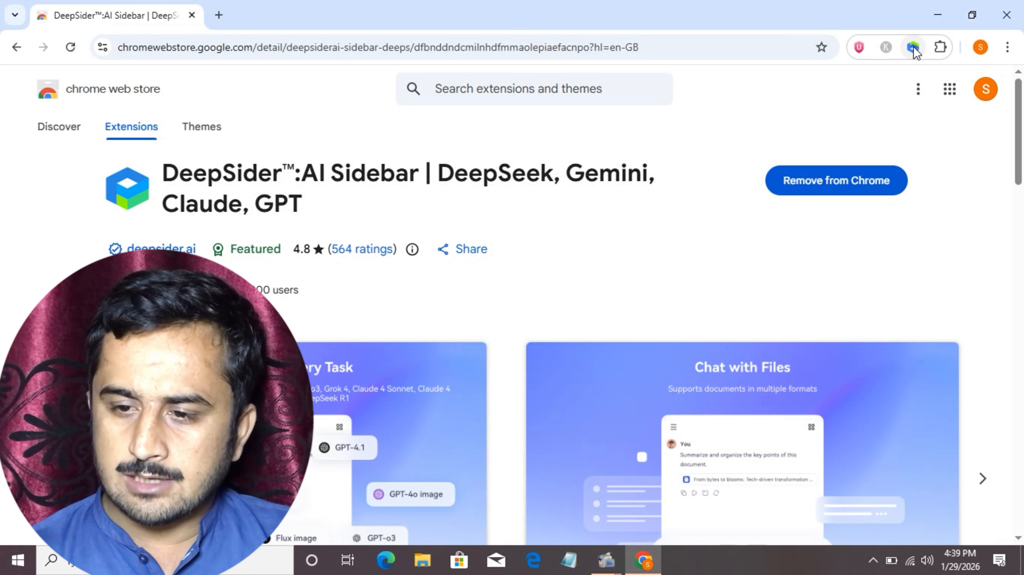
Open the DeepSider extension's sidebar and widen it over the web page
click(941, 47)
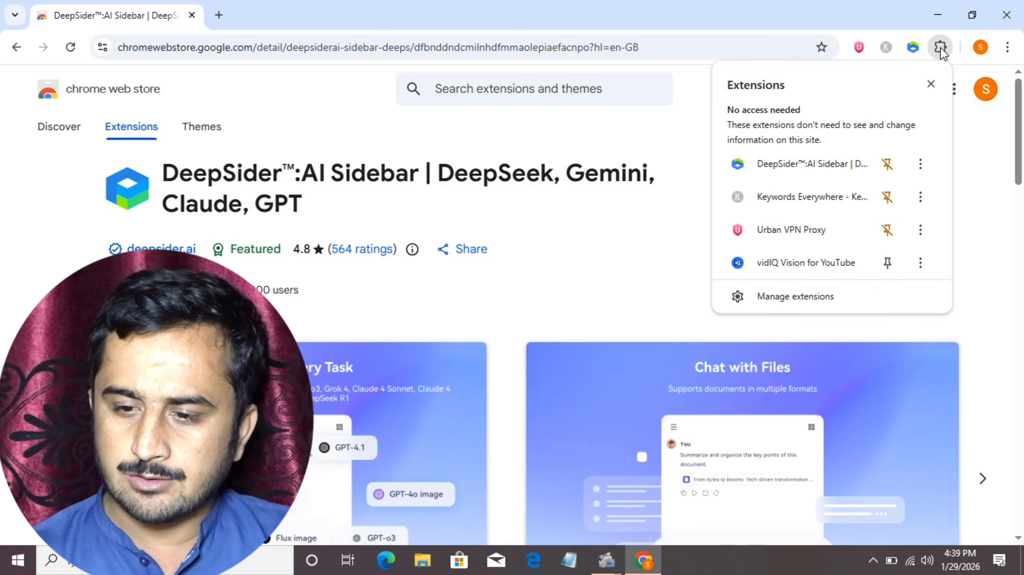
click(635, 133)
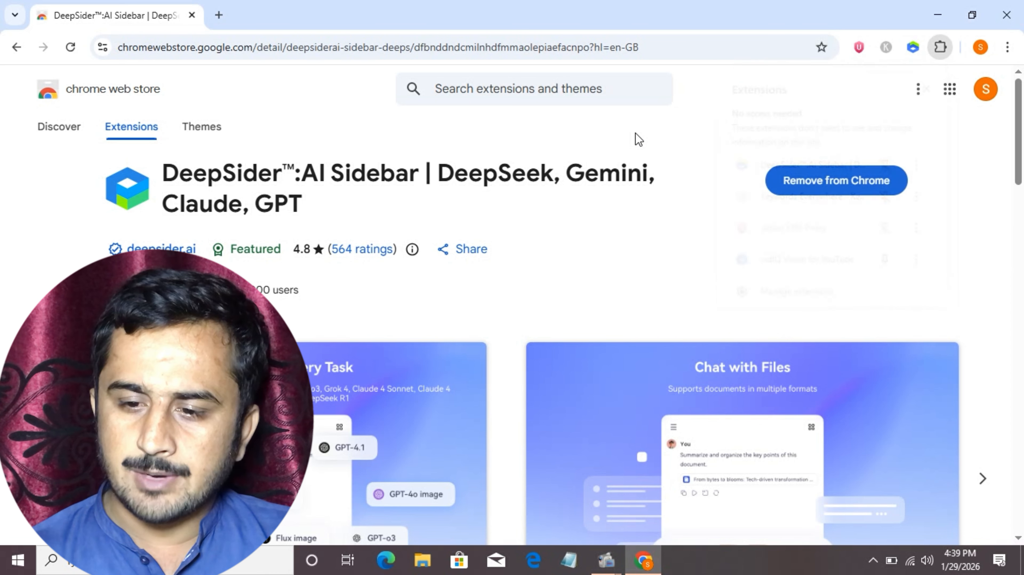
click(910, 45)
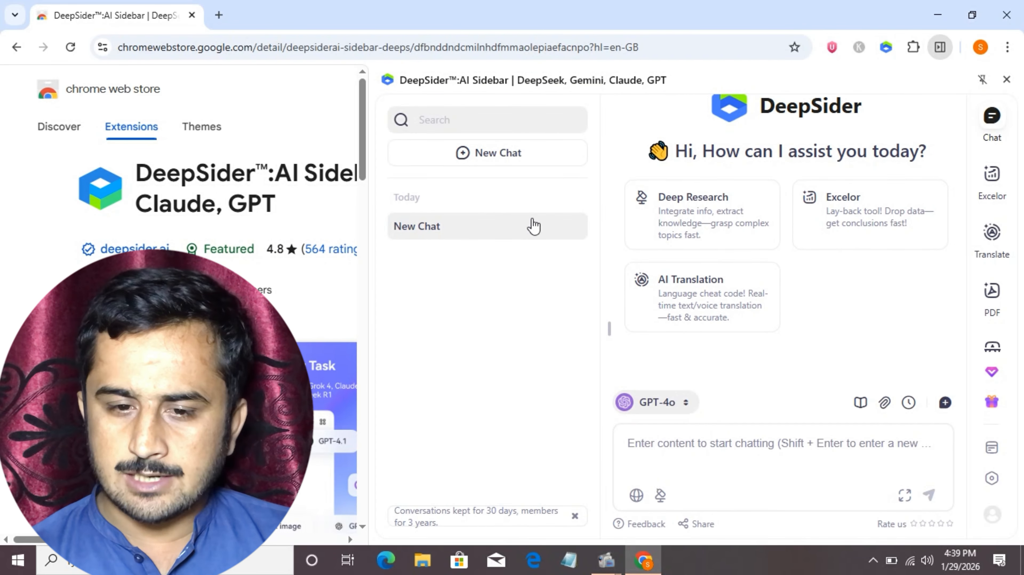
drag(375, 255, 273, 254)
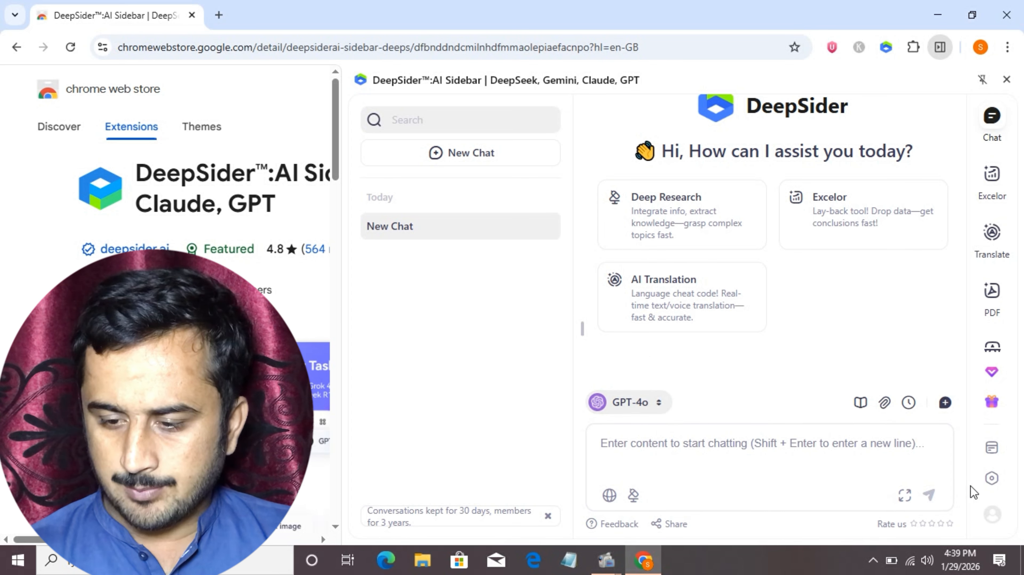
Sign in to DeepSider with the existing Google account and allow access to its profile information
click(993, 515)
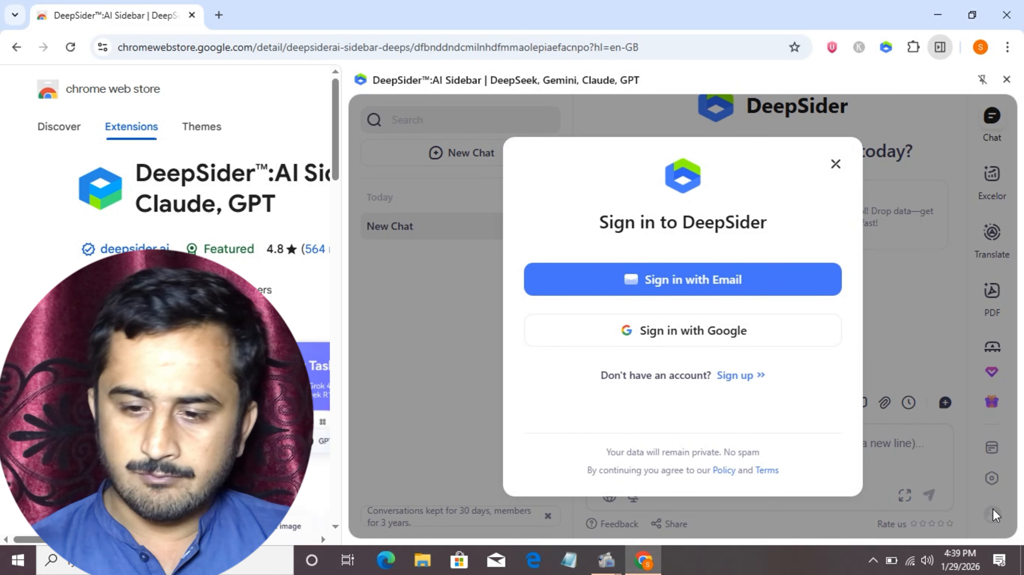
click(666, 342)
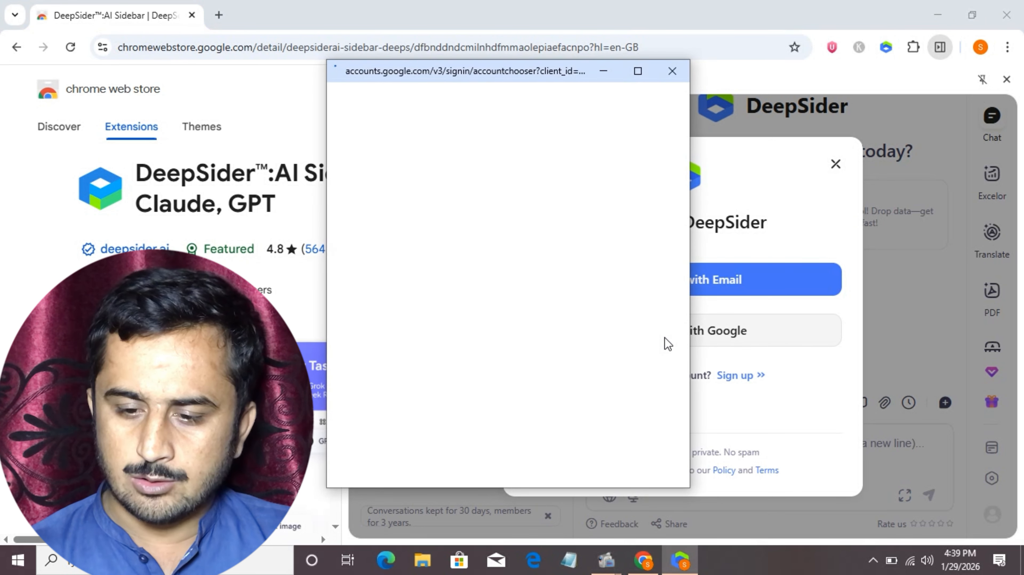
click(679, 75)
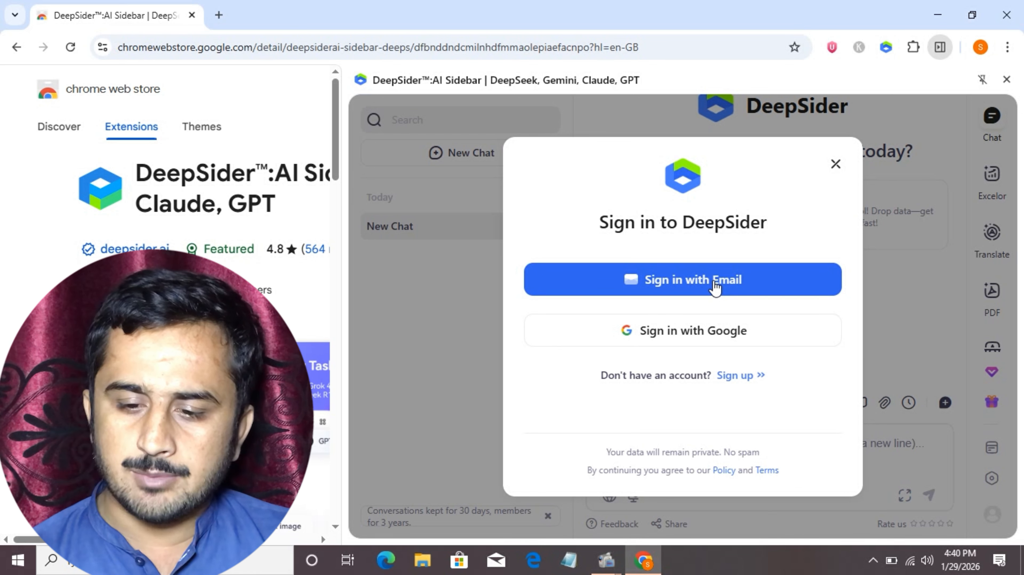
click(709, 339)
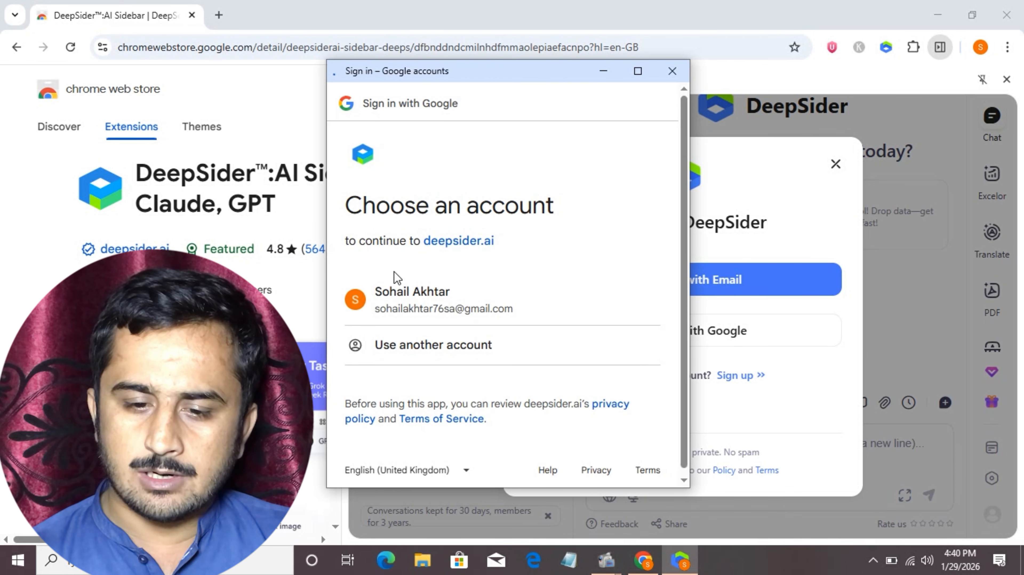
click(400, 294)
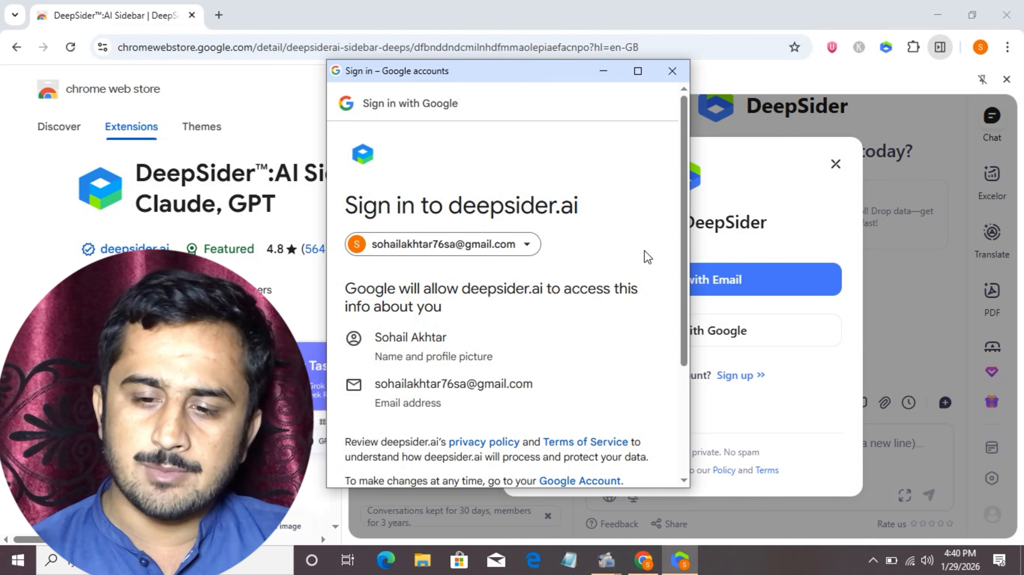
drag(678, 255, 680, 380)
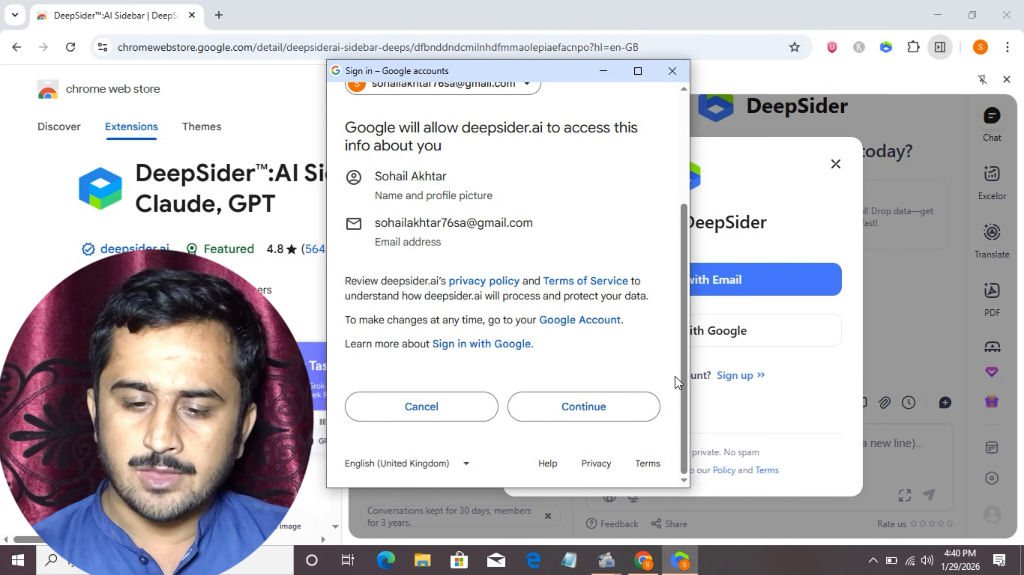
click(584, 407)
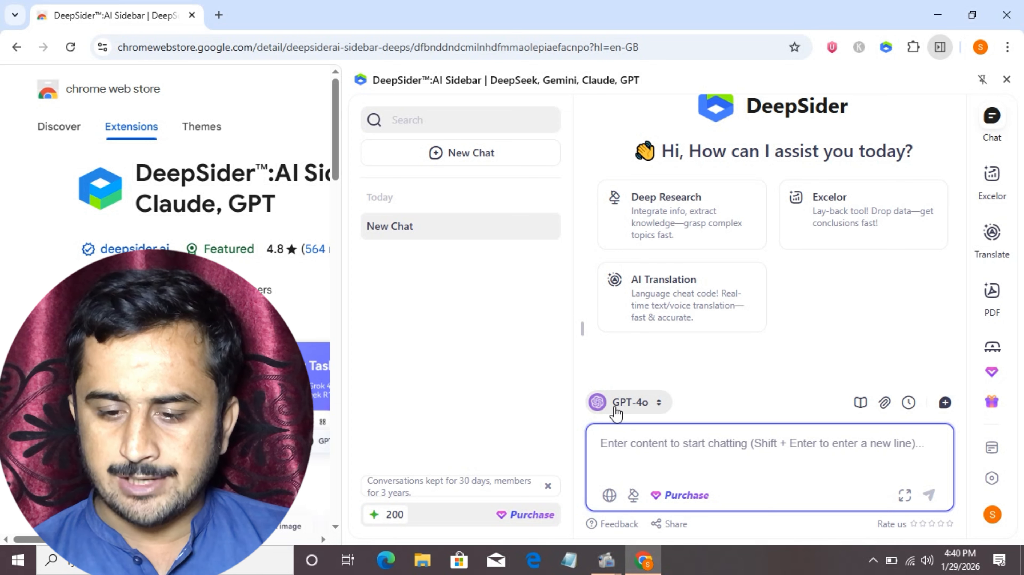
Set the chat model to Sora2(10s) from the standard models
click(660, 402)
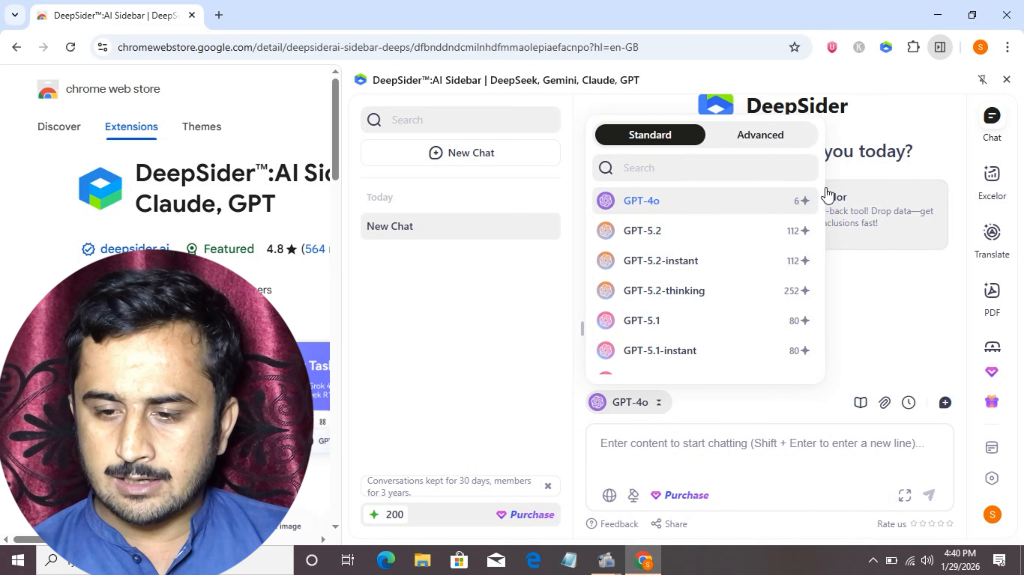
drag(822, 201, 823, 215)
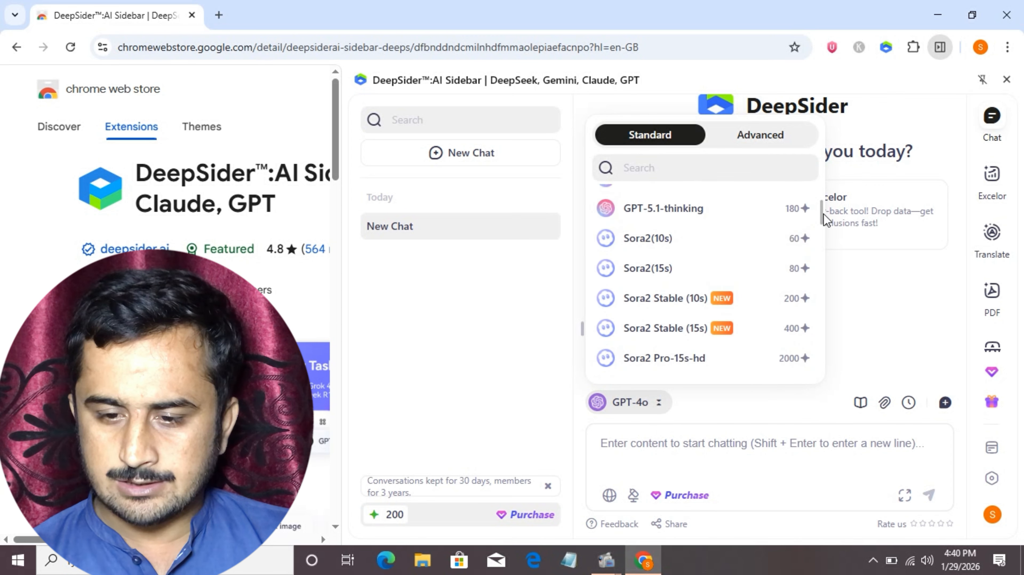
click(648, 239)
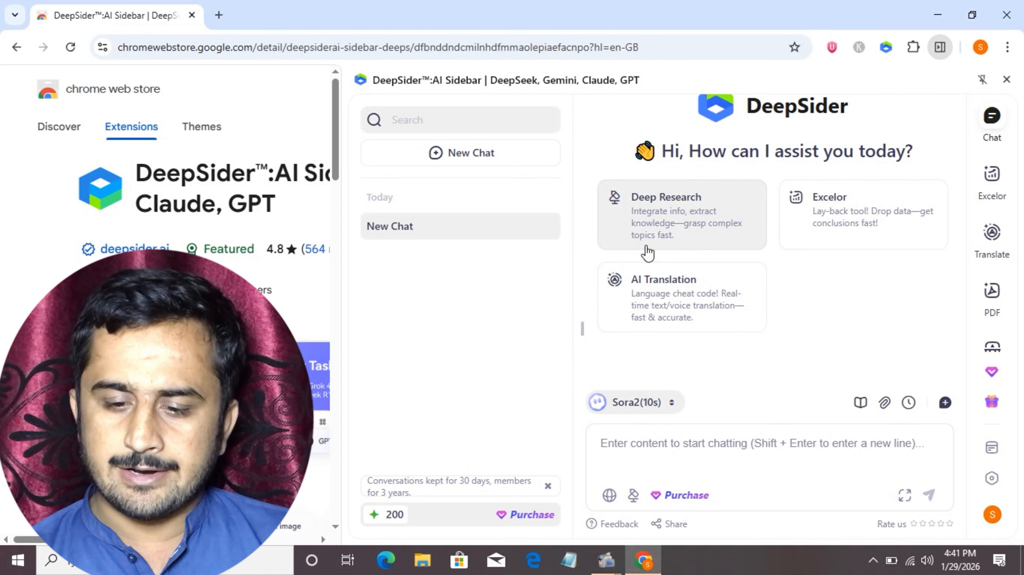
Examine the account's used, remaining and total credits in the profile details before generating a video
click(693, 460)
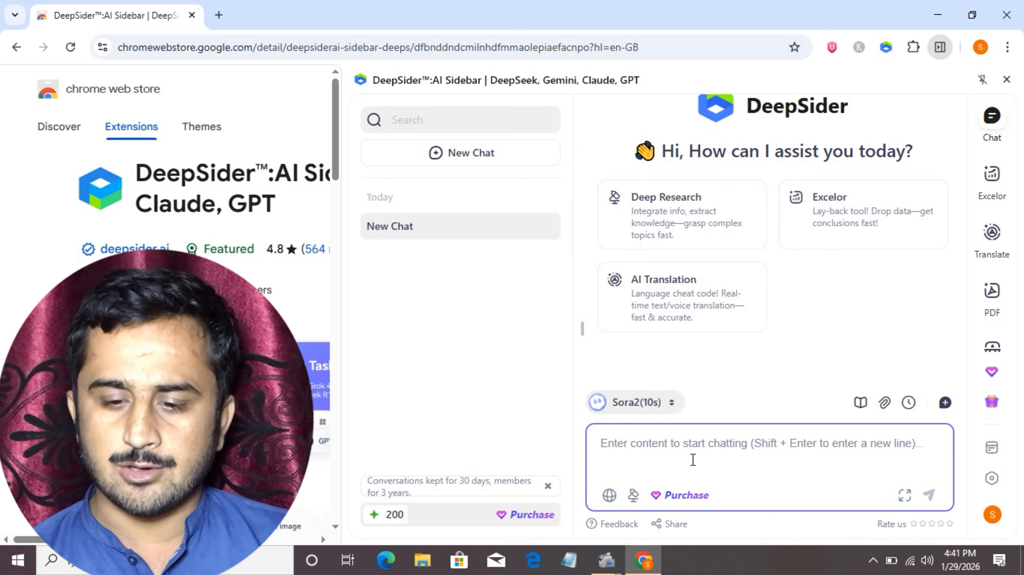
click(994, 516)
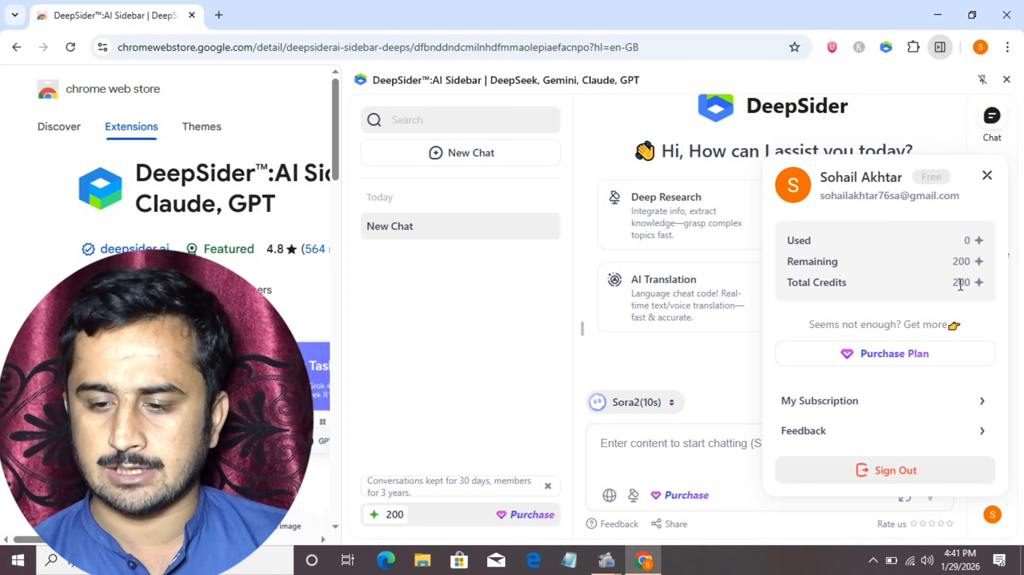
click(988, 177)
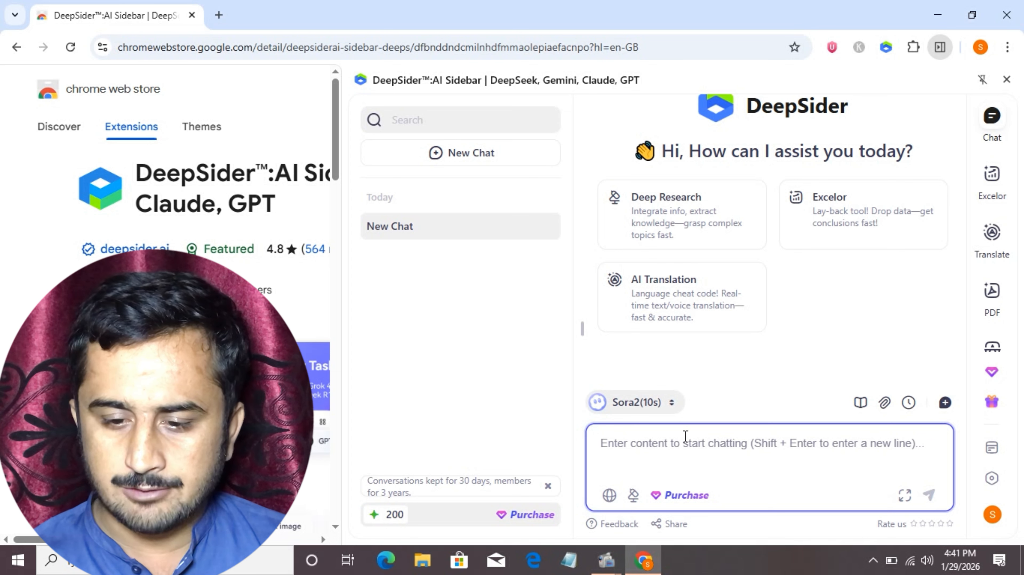
Send the prompt "man flying in sky" to generate a video
text(m)
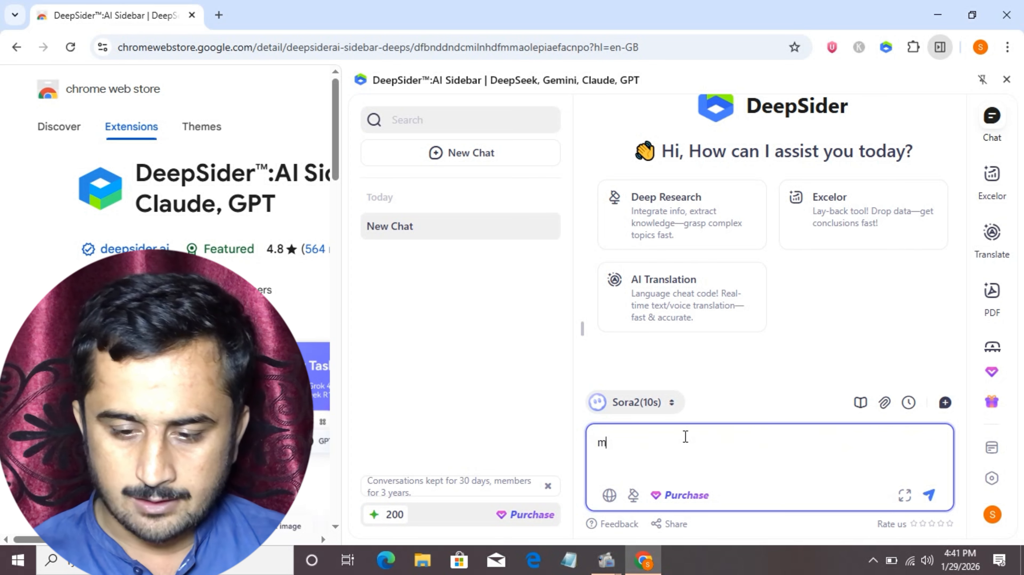
text(an)
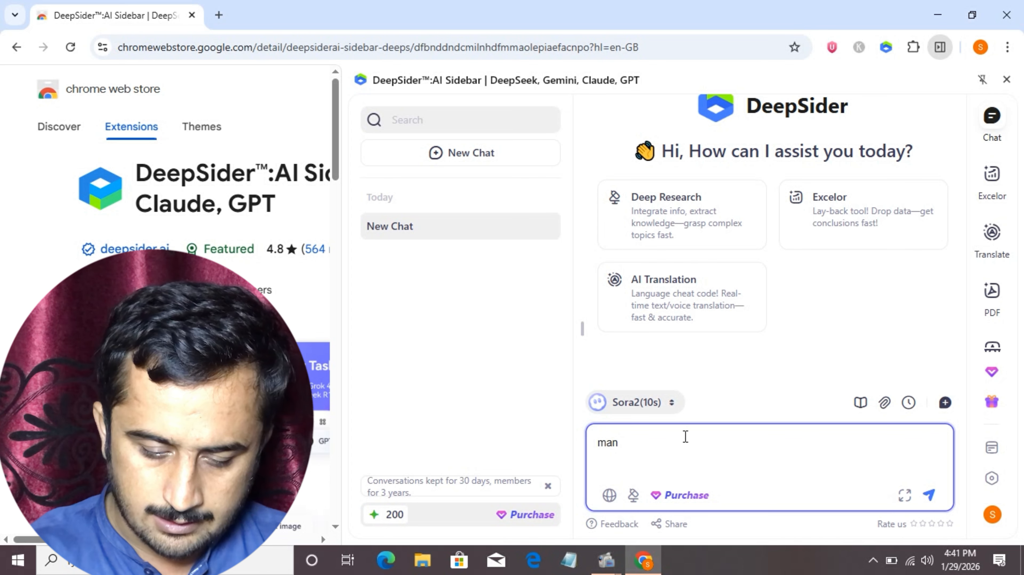
text( fl)
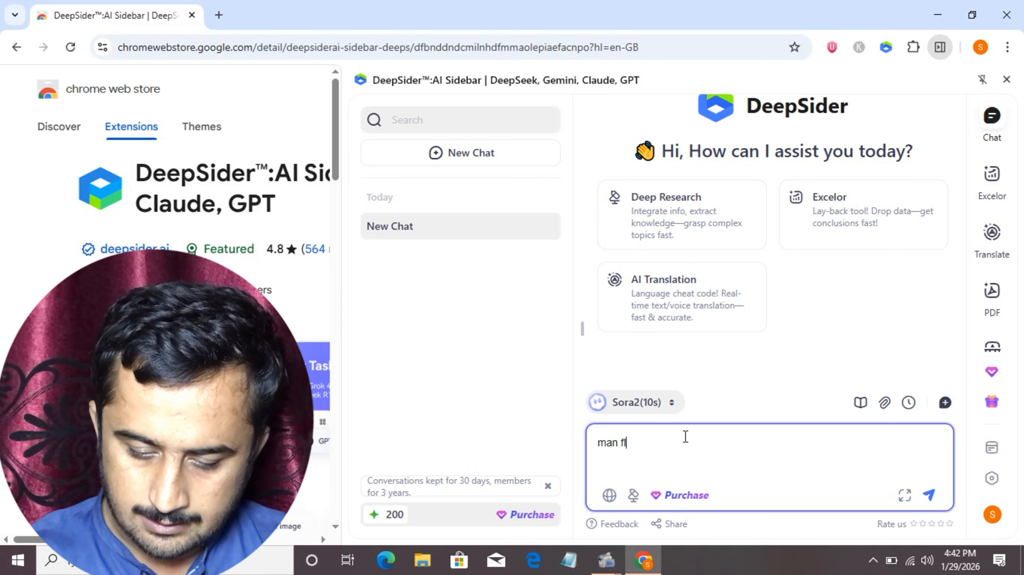
text(yin)
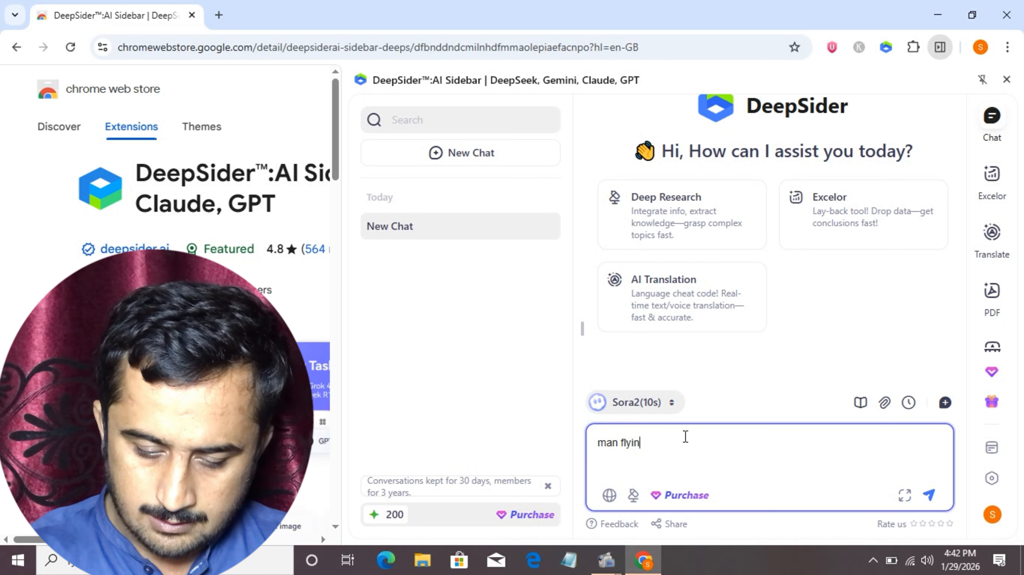
text(g in )
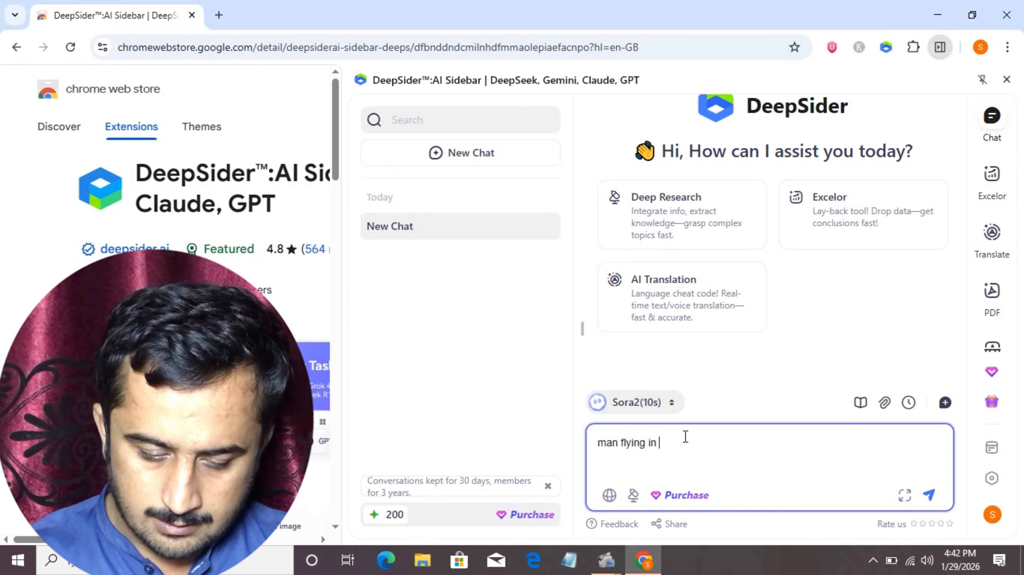
text(sky)
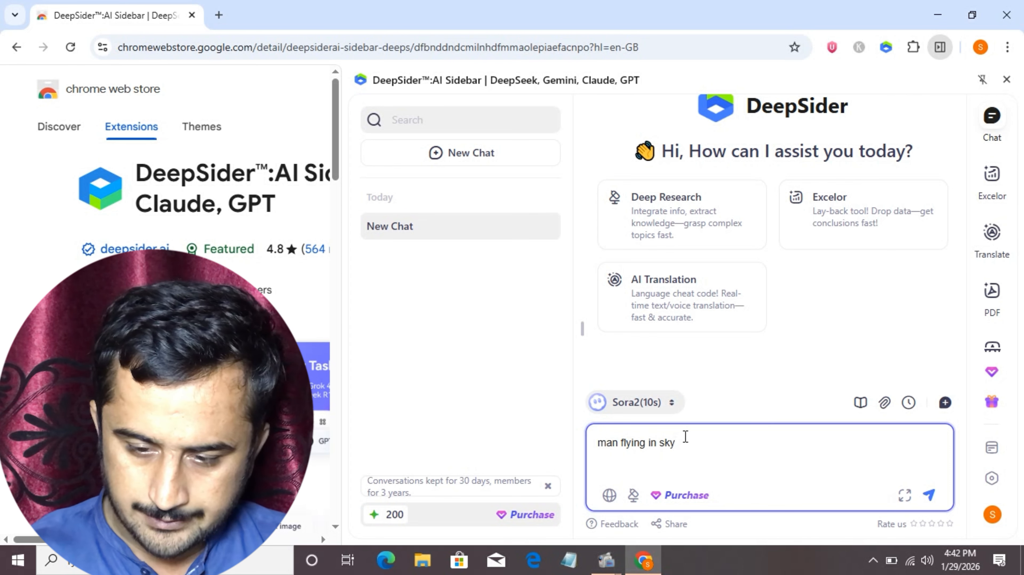
click(930, 496)
click(930, 496)
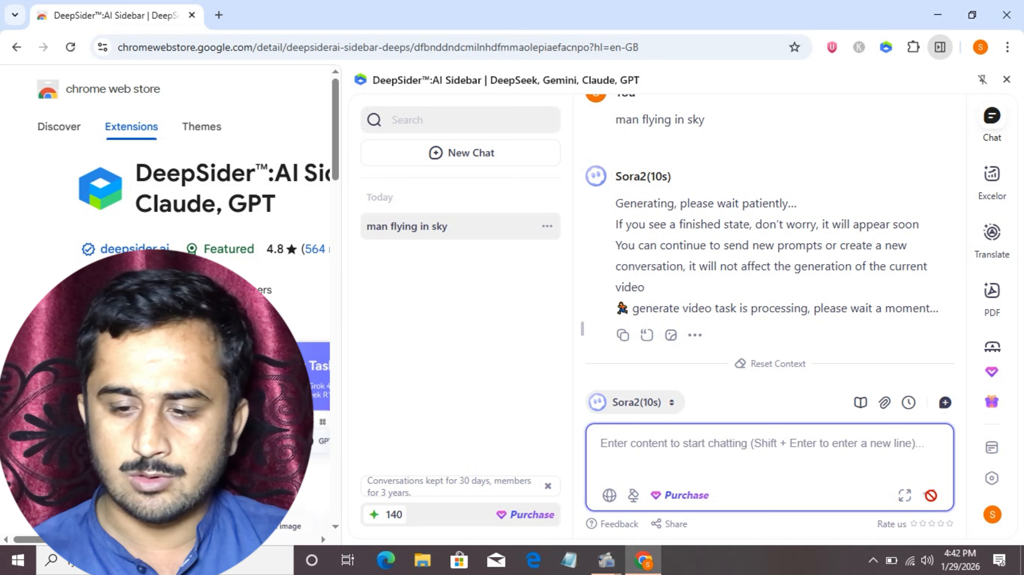
Preview the generated "man flying in sky" video and download it
click(961, 284)
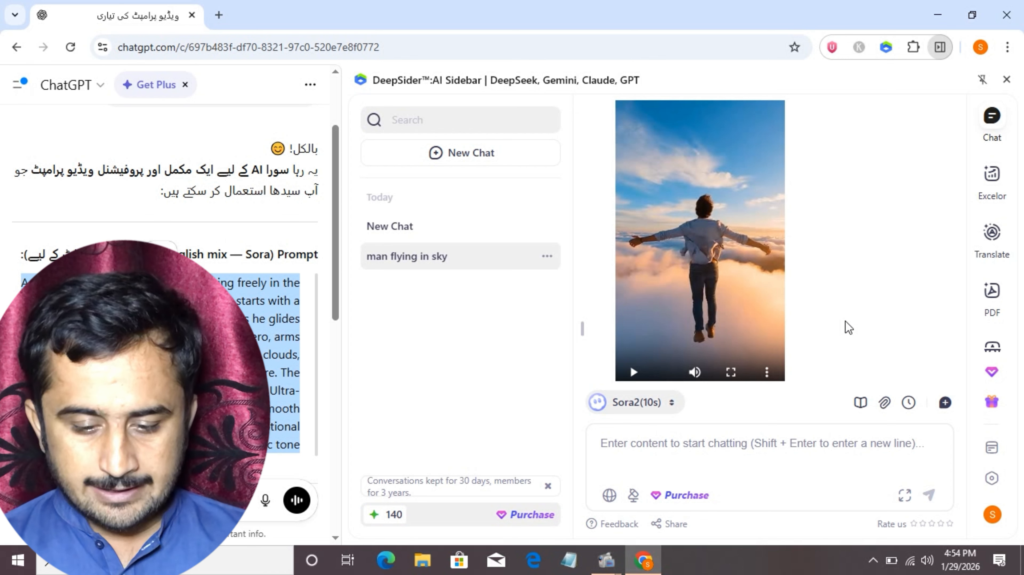
click(634, 373)
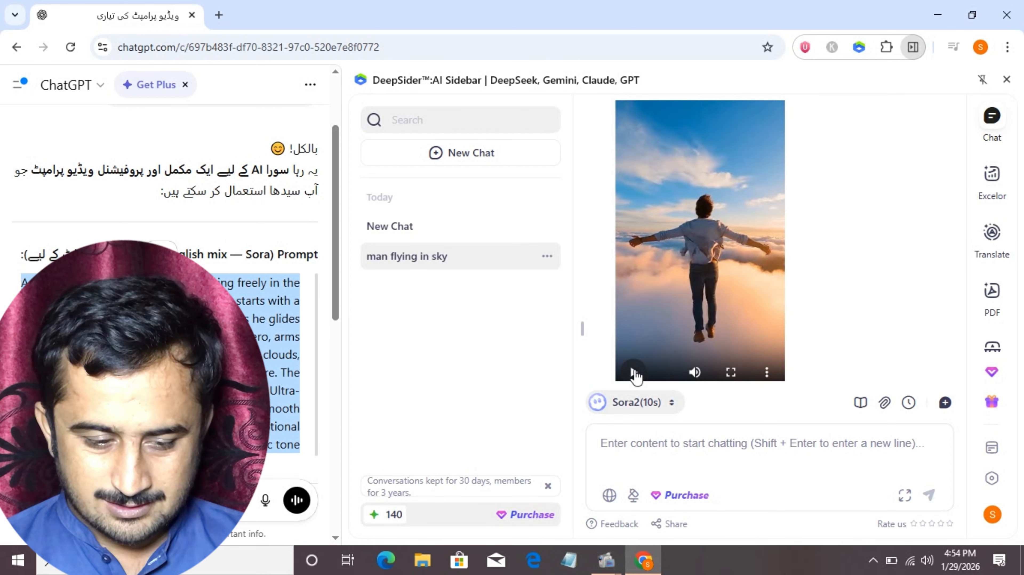
click(634, 373)
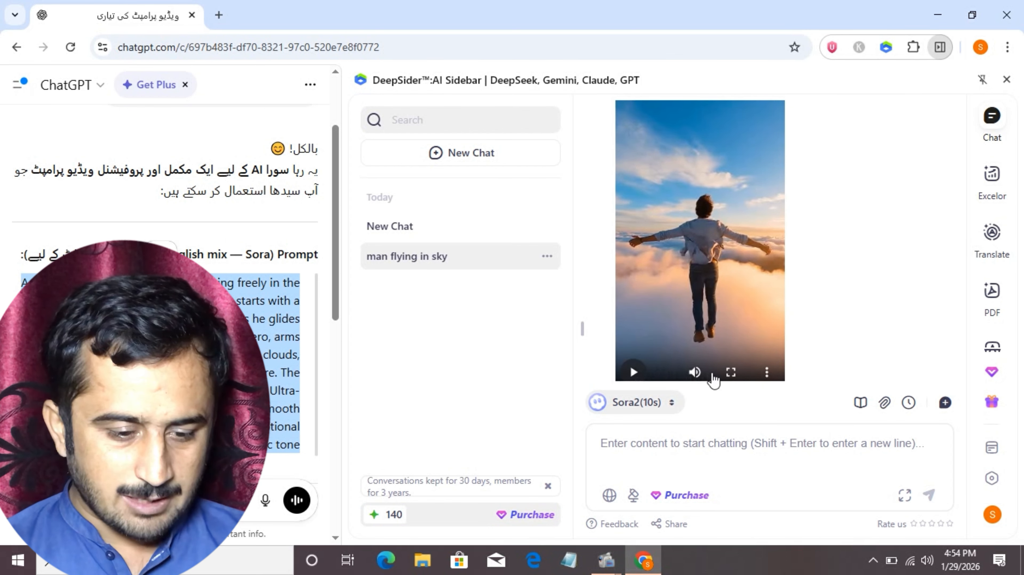
click(766, 373)
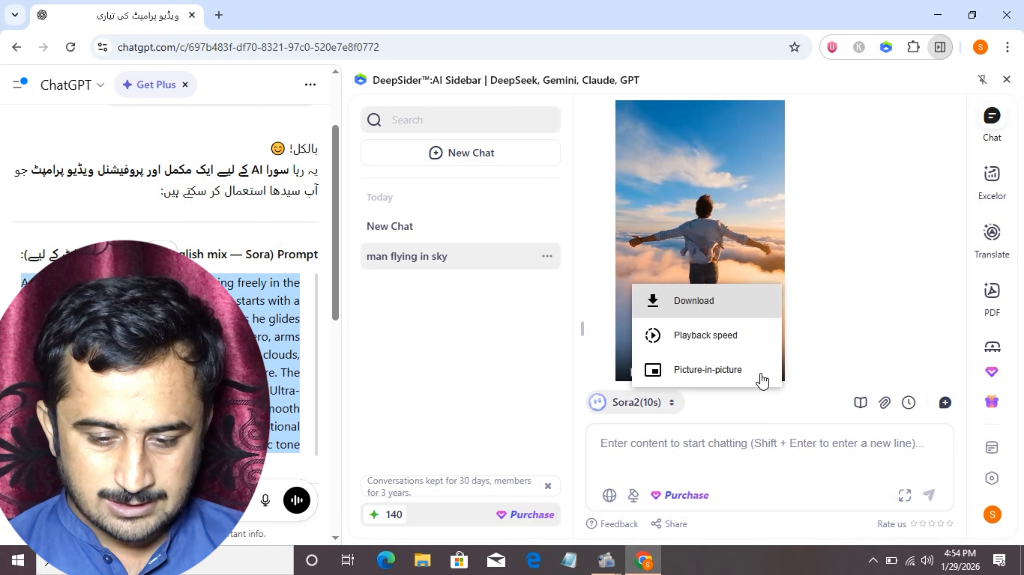
click(708, 311)
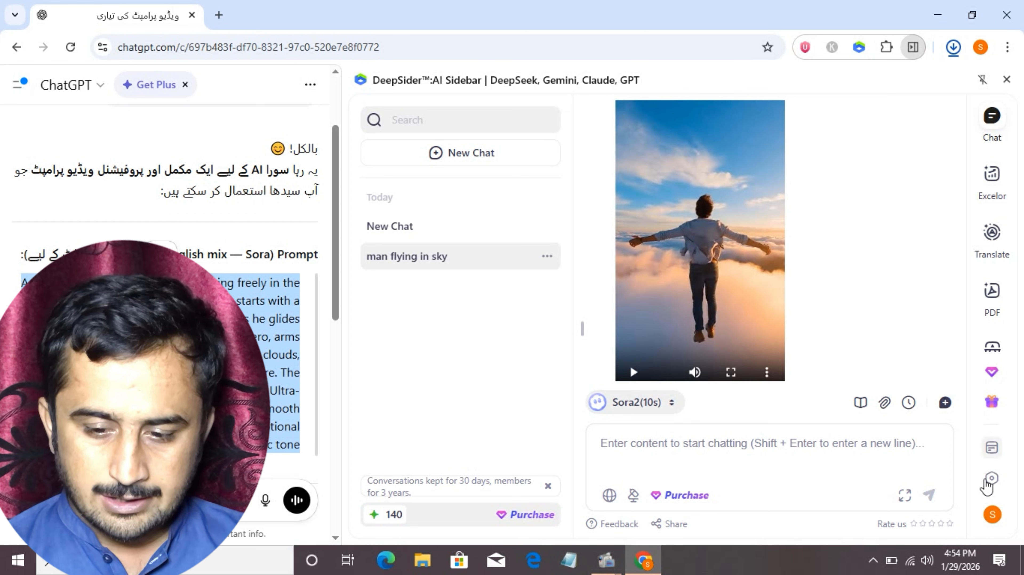
Check the account's credit usage again after the video generation
click(993, 515)
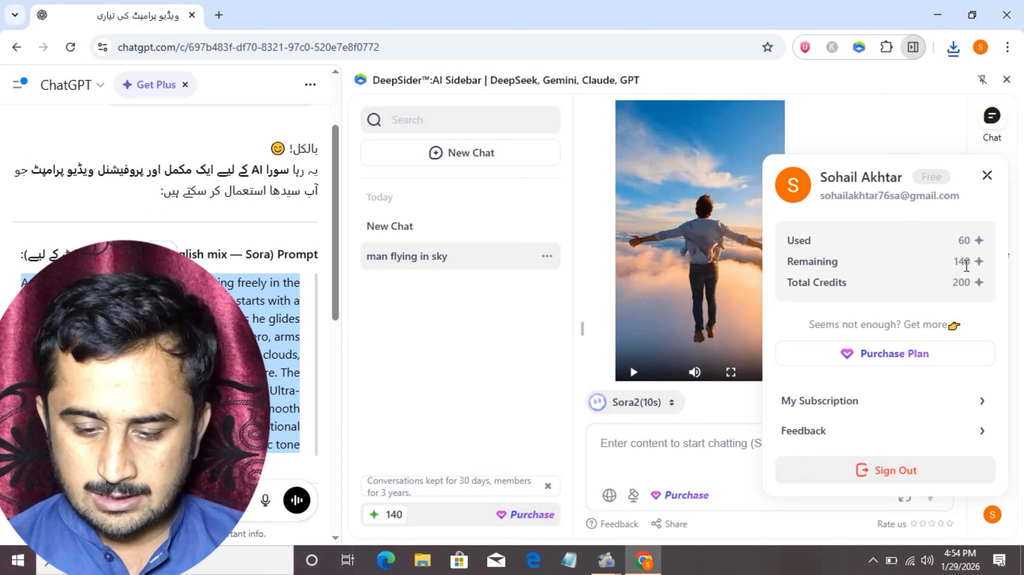
click(987, 176)
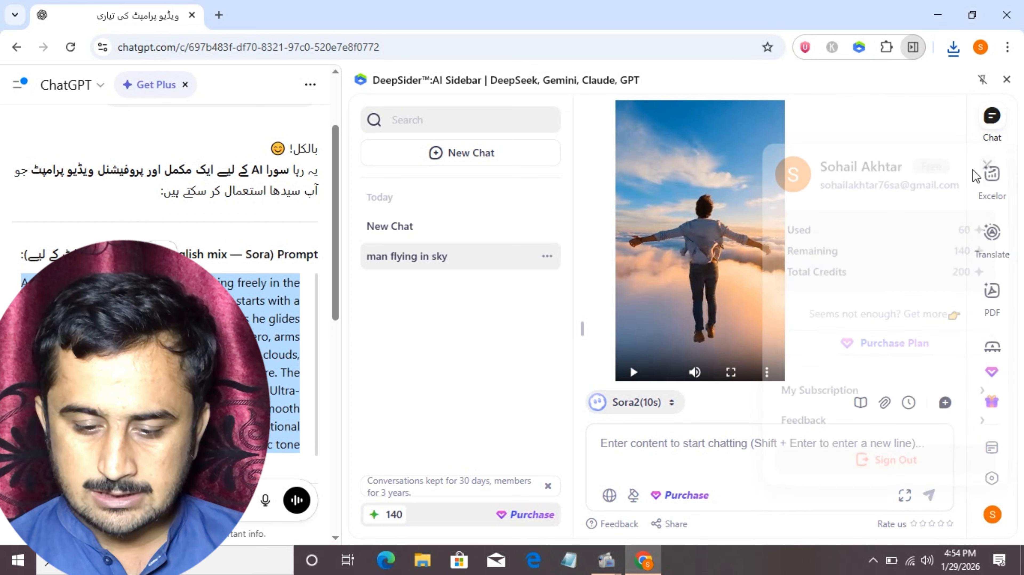